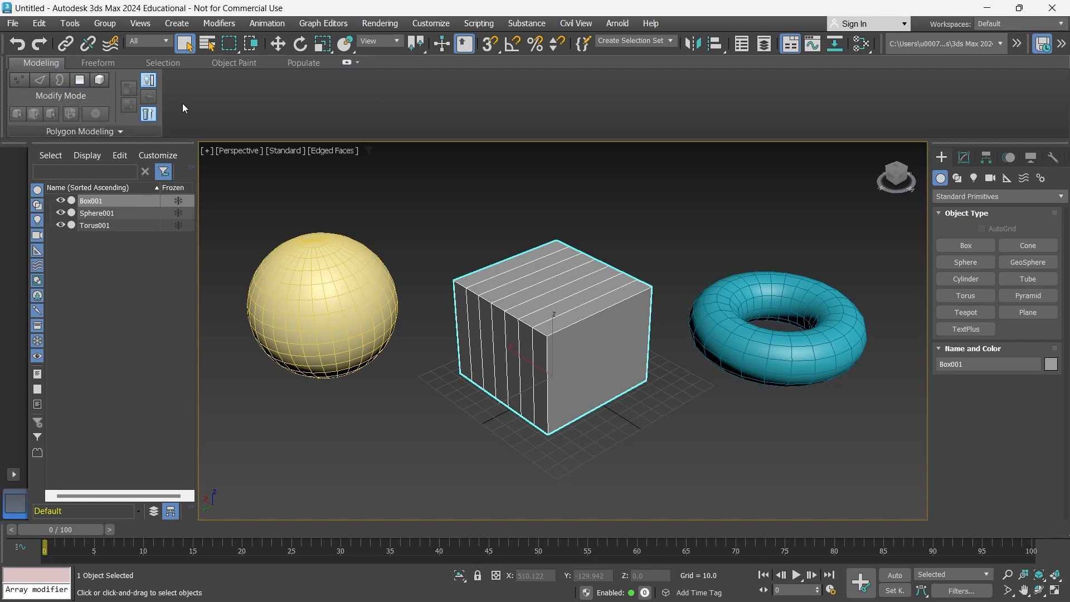
Collapse and re-expand the Polygon Modeling ribbon several times, leaving it fully open.
click(347, 64)
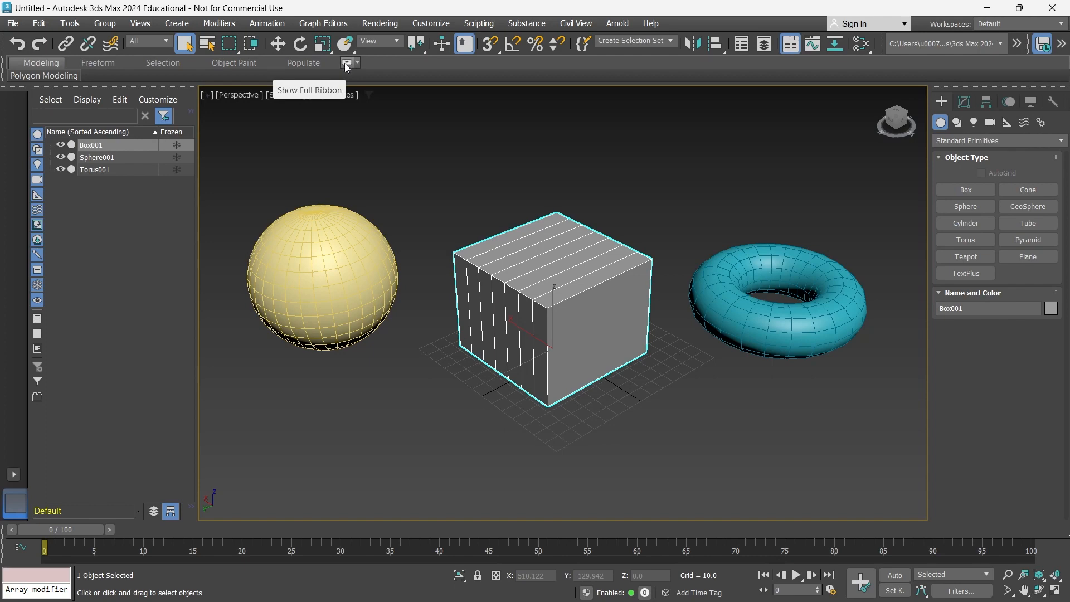
click(347, 63)
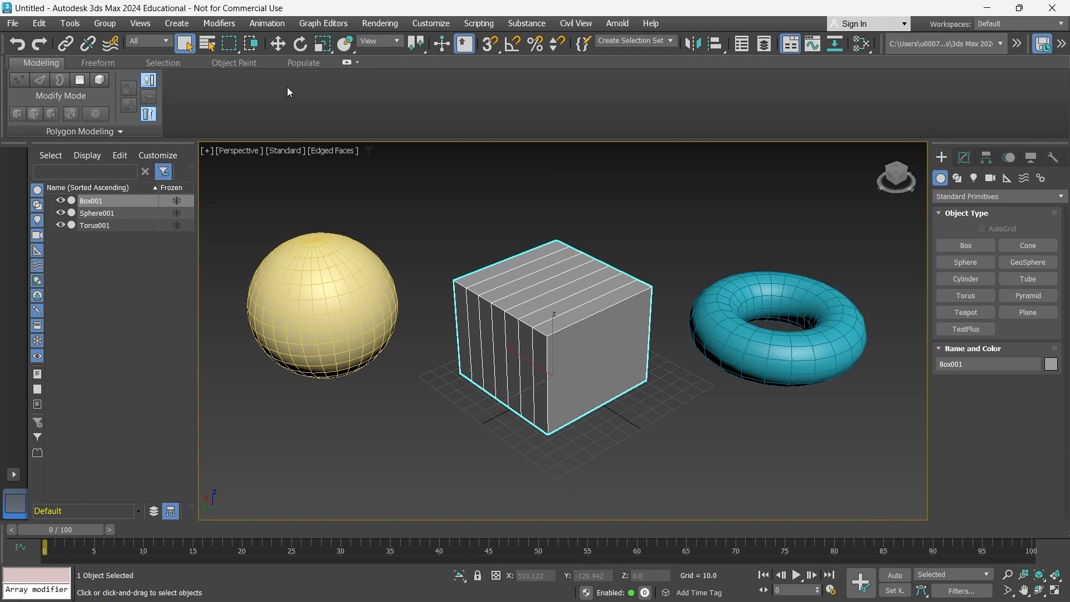
click(344, 63)
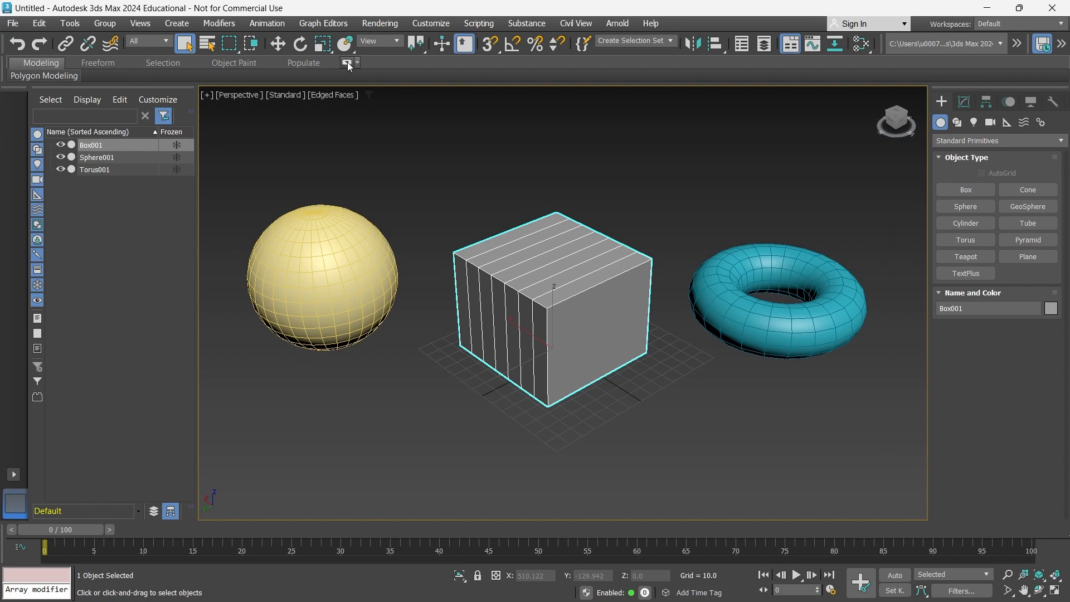
click(348, 63)
click(348, 63)
click(347, 62)
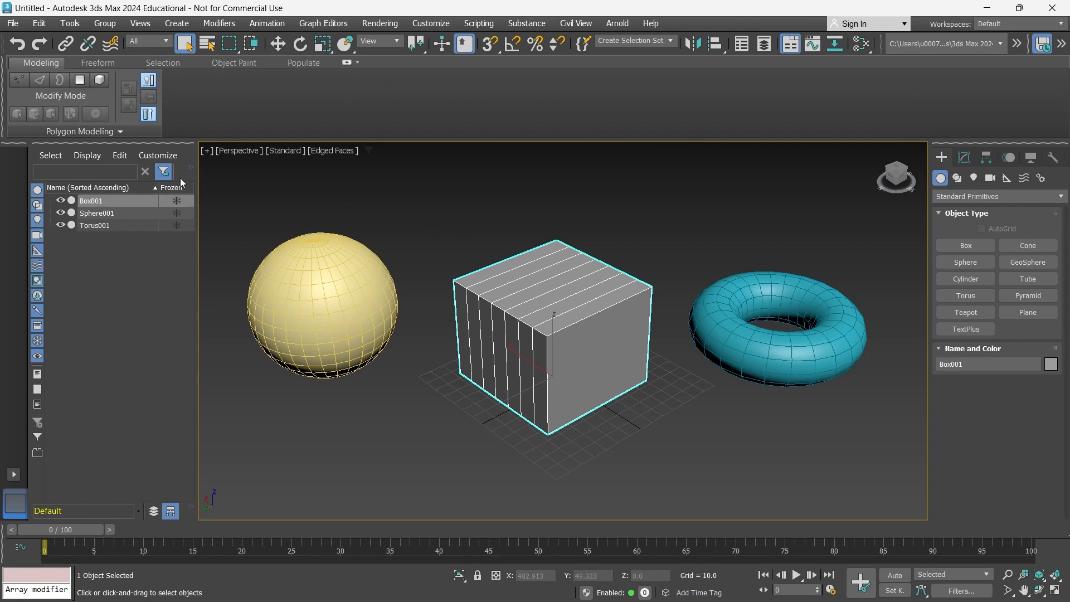
Reselect Box001 and add an Edit Poly modifier at Vertex level from the ribbon.
click(550, 207)
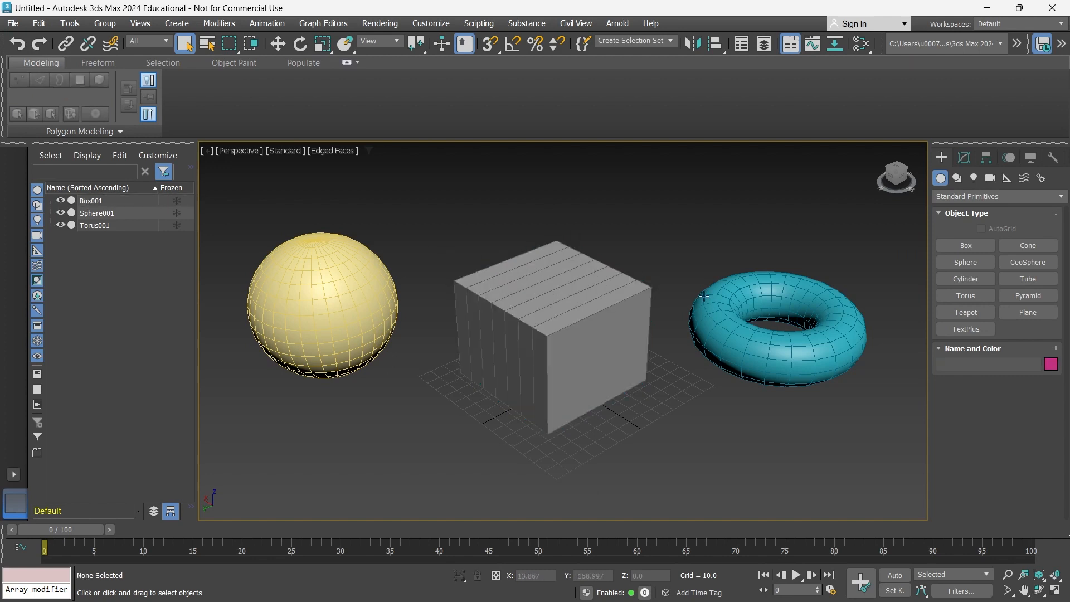
click(723, 301)
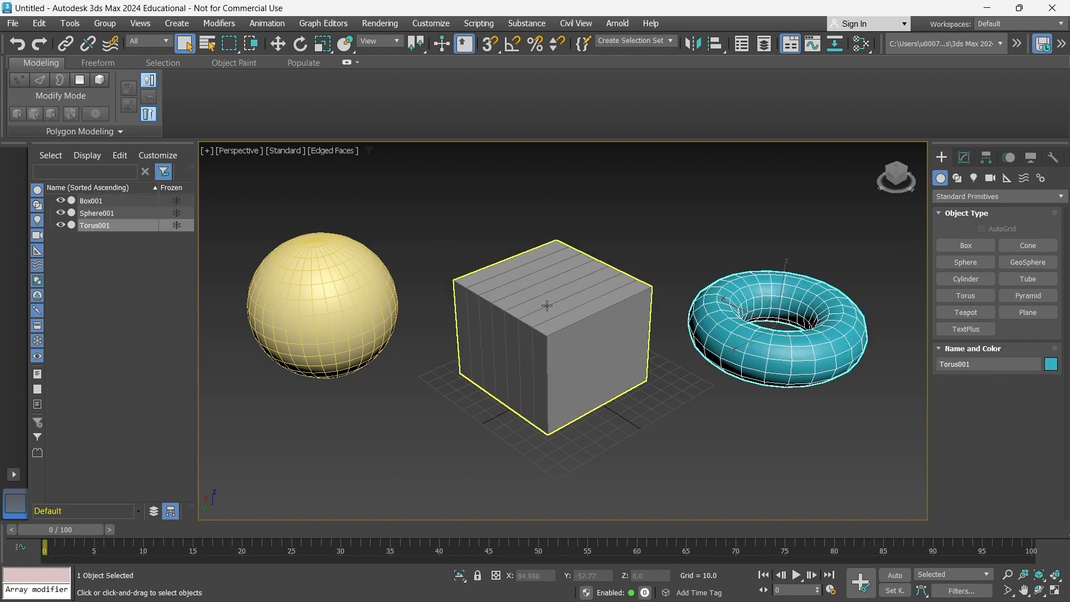
click(565, 307)
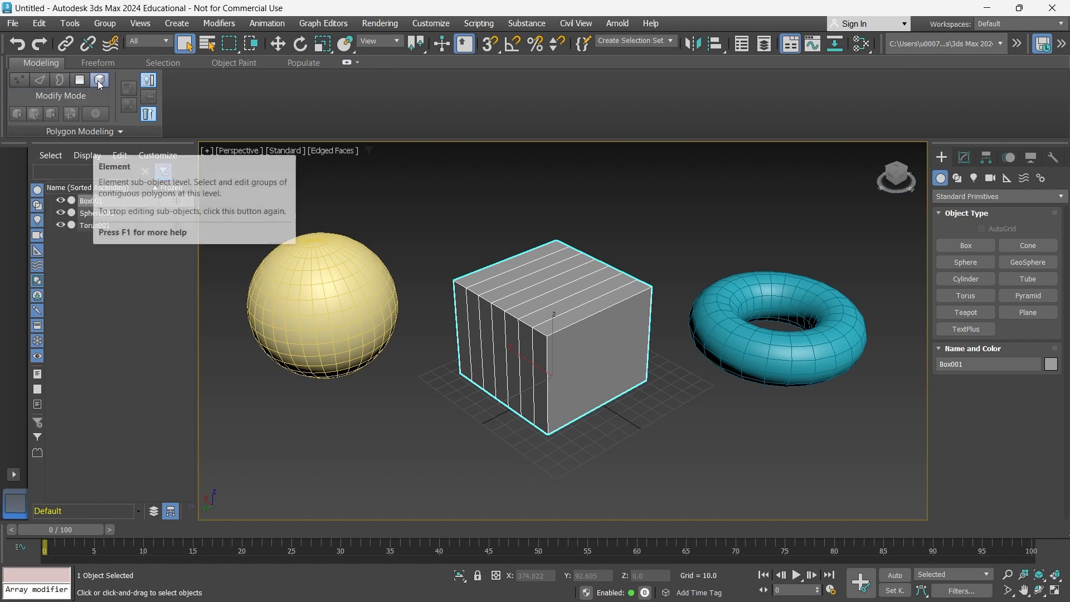
click(19, 80)
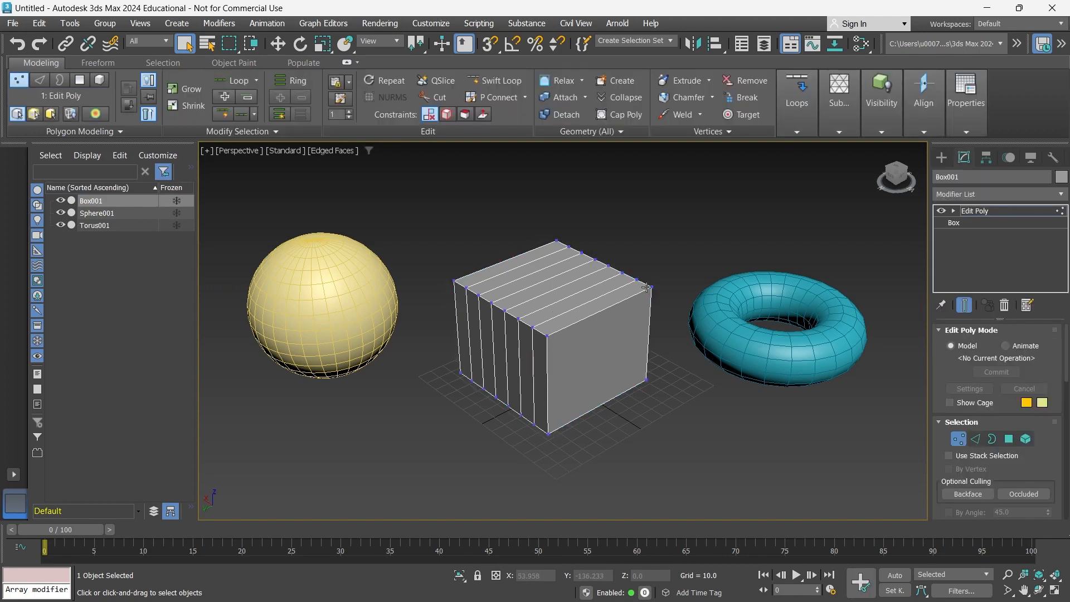
Select the box's top-front vertex and nudge it with the Move tool.
click(546, 334)
key(w)
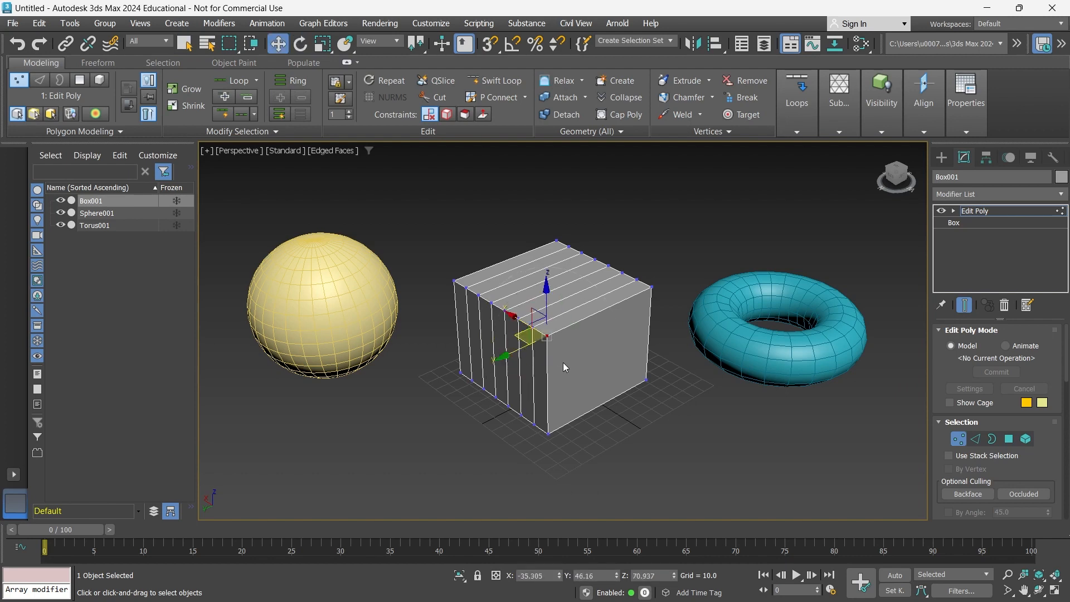
mouse_move(548, 303)
mouse_down()
mouse_move(548, 338)
mouse_move(548, 304)
mouse_up()
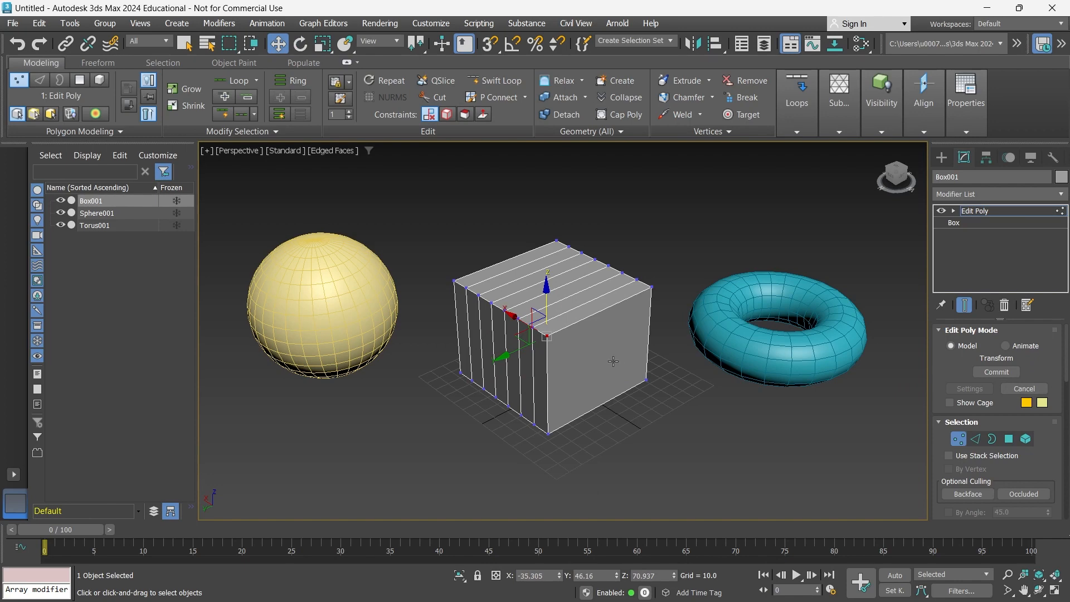
mouse_move(616, 339)
alt+middle_down()
mouse_move(638, 351)
mouse_move(617, 352)
alt+middle_up()
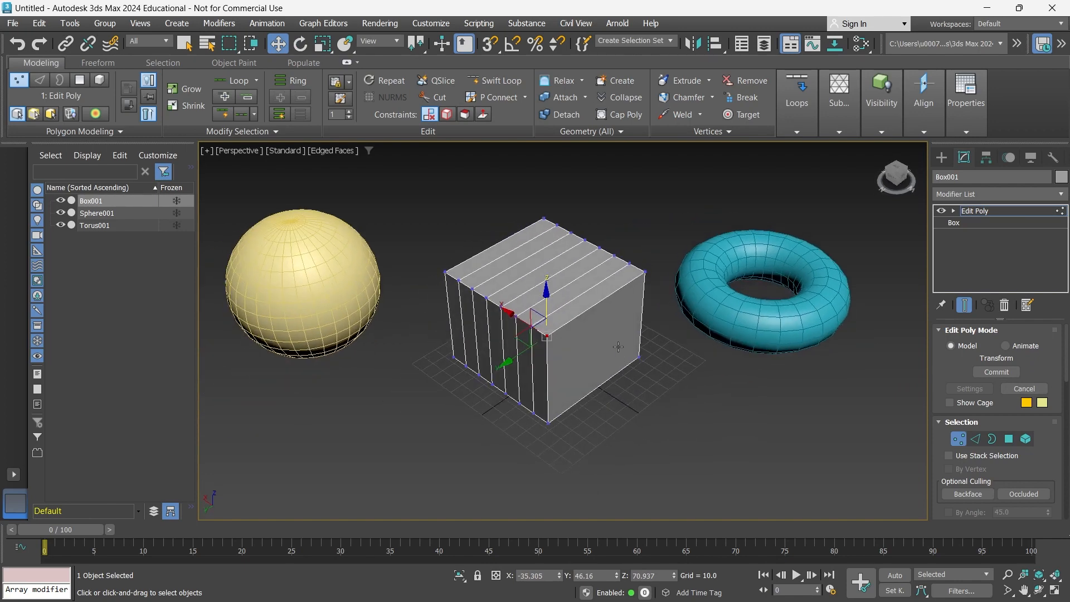
Raise, shift and tilt the top back vertices into a slanted peak.
drag(516, 177, 623, 262)
drag(586, 208, 550, 201)
mouse_move(557, 237)
mouse_down()
mouse_move(529, 254)
mouse_move(559, 241)
mouse_up()
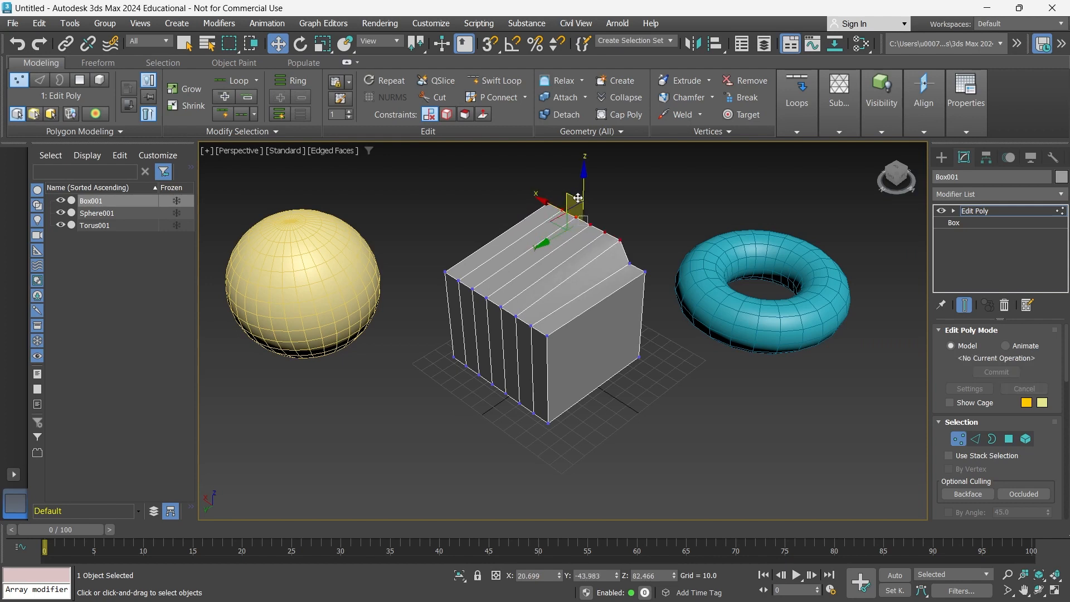
key(e)
drag(608, 182, 603, 227)
click(526, 165)
key(q)
alt+middle_drag(495, 286, 546, 291)
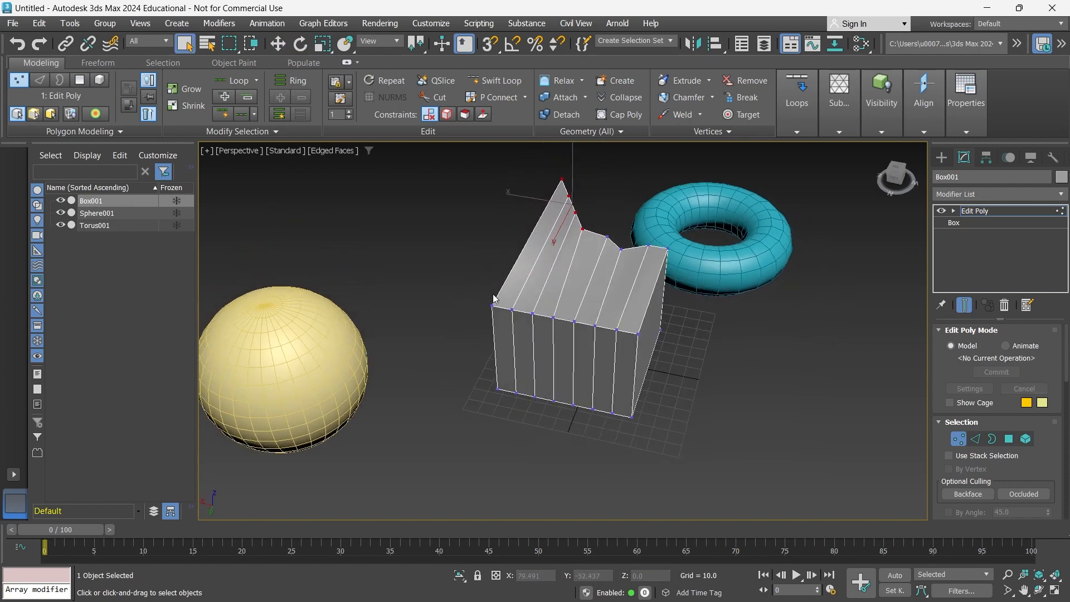
At Edge level, scale the box's top ridge edge down to about 68%.
click(43, 83)
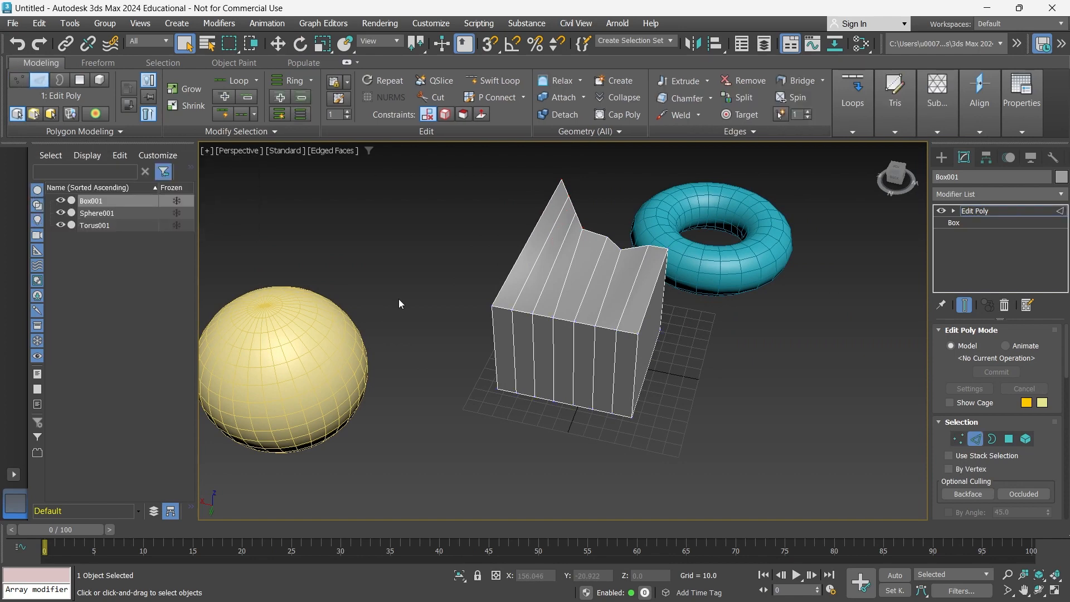
alt+middle_drag(504, 287, 516, 246)
click(531, 231)
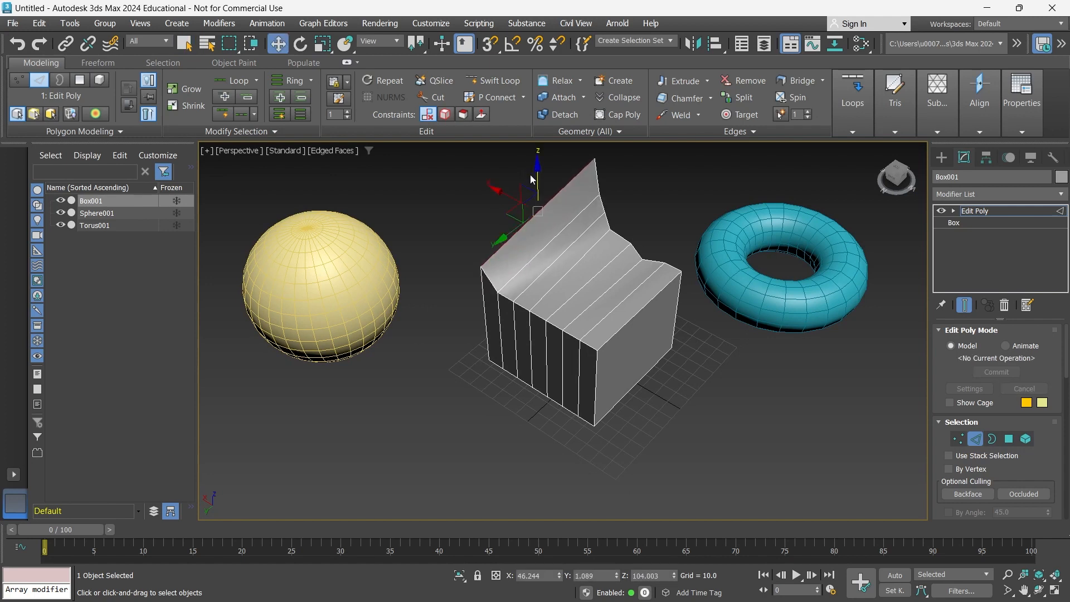
key(e)
key(r)
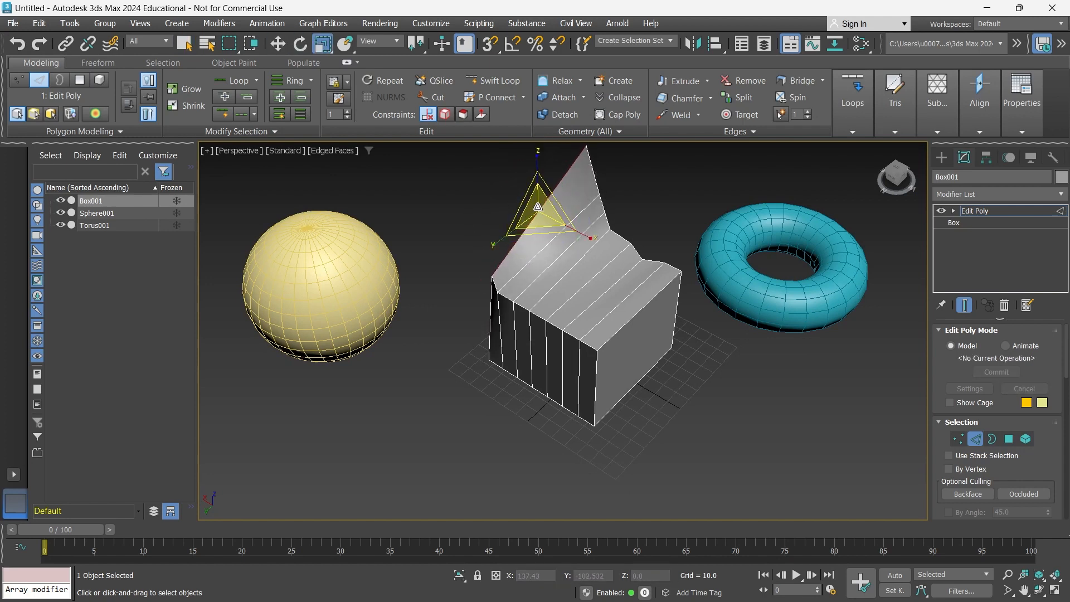
drag(537, 209, 539, 232)
key(q)
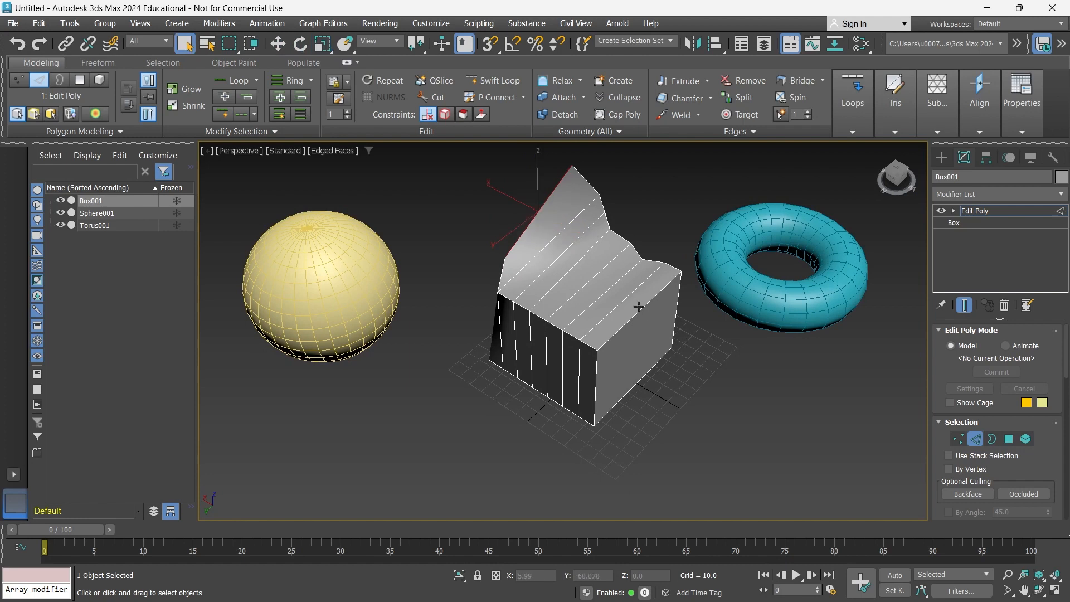
Scale down the right-side vertical edge to bevel the box corner.
click(642, 309)
key(r)
drag(638, 391, 639, 412)
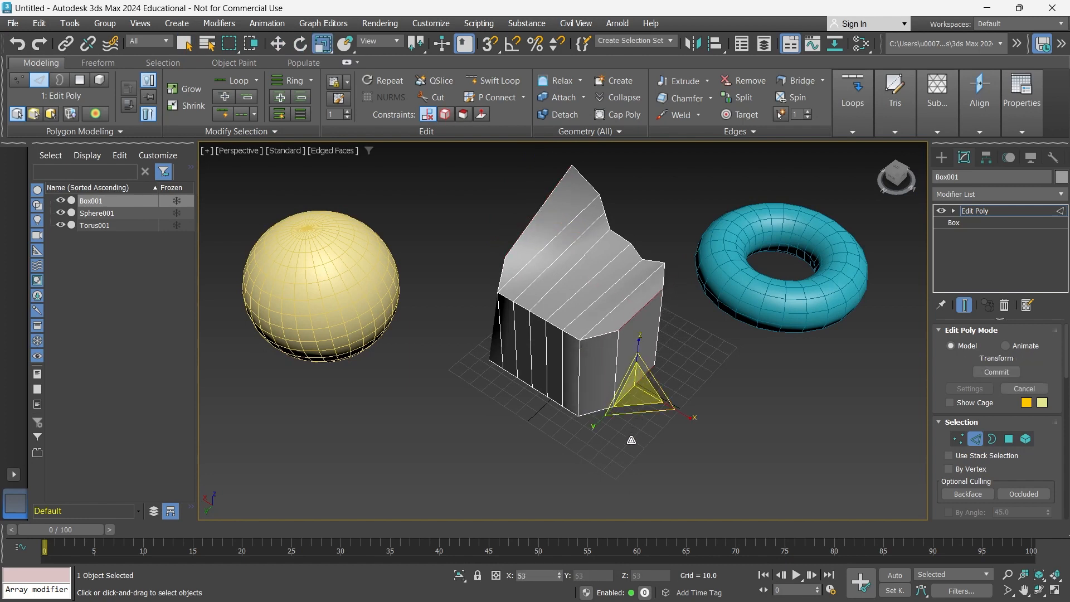
key(q)
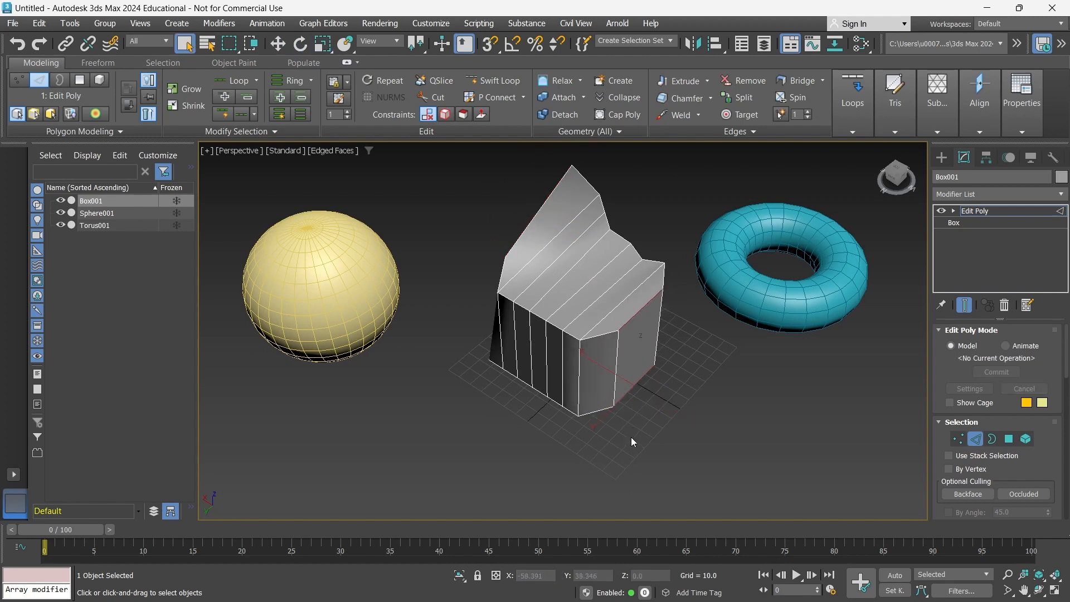
At Polygon level, shrink the polygon on the box's right face.
click(80, 81)
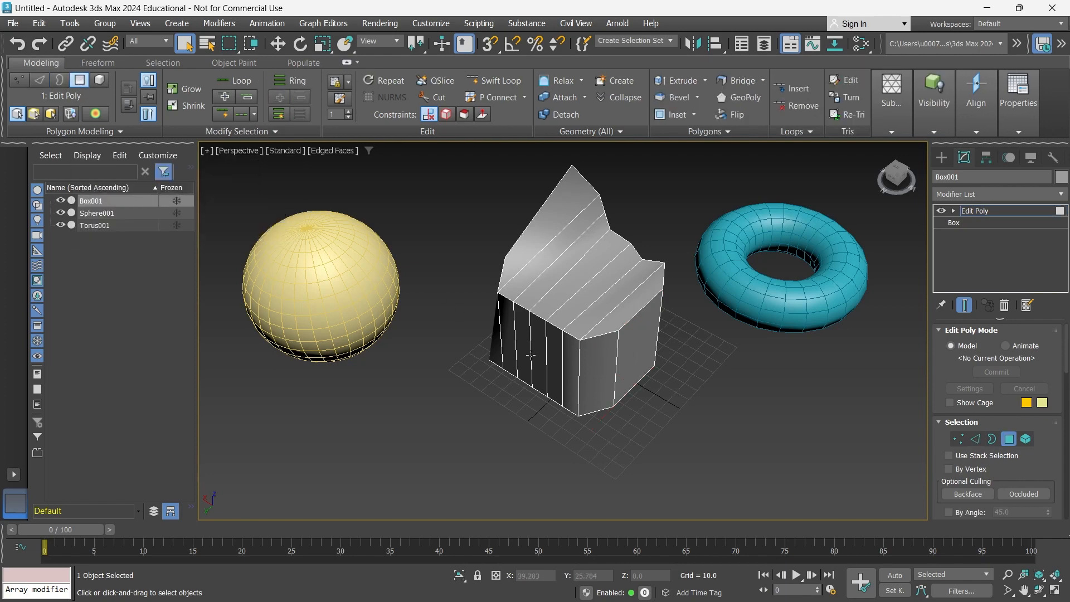
click(648, 348)
mouse_move(626, 395)
alt+middle_down()
mouse_move(617, 401)
mouse_move(564, 380)
mouse_move(621, 394)
alt+middle_up()
key(r)
drag(631, 358, 644, 379)
Select the box's top polygons and raise them upward.
key(w)
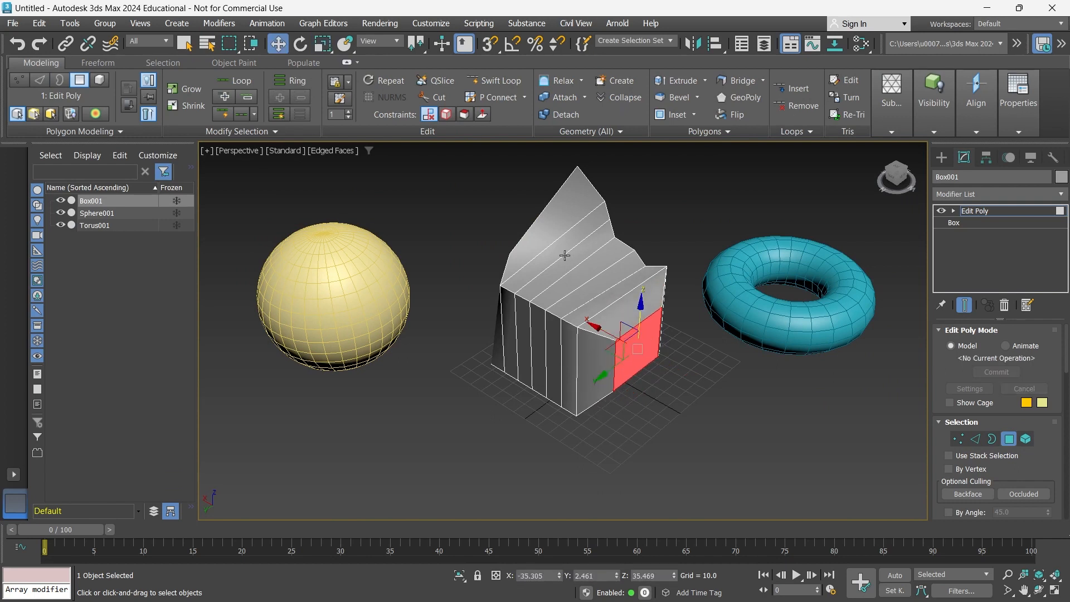
drag(506, 170, 647, 251)
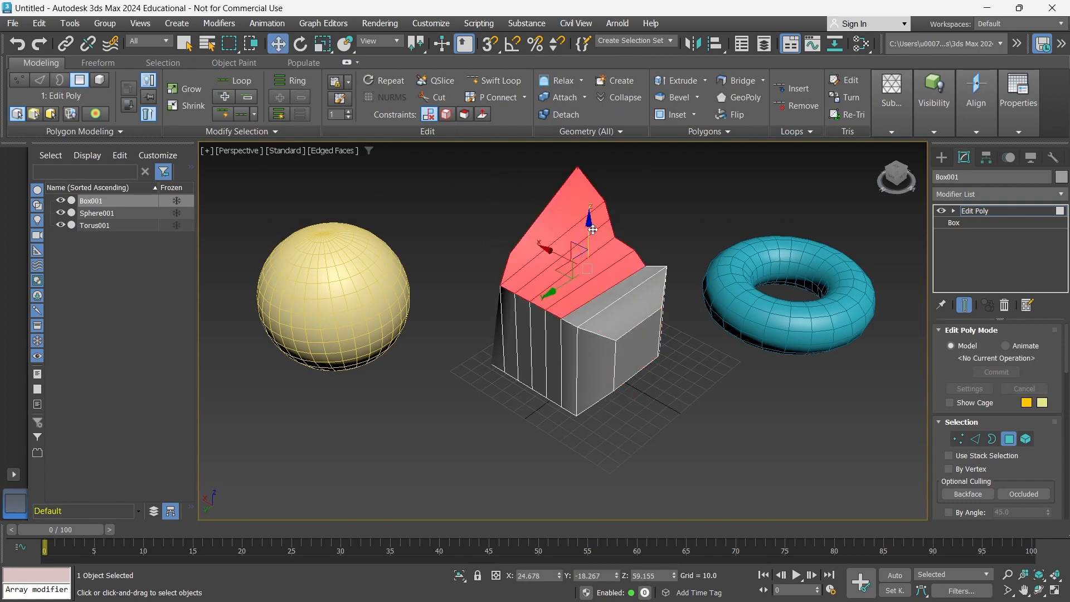
drag(592, 230, 596, 174)
key(q)
alt+middle_drag(504, 324, 471, 347)
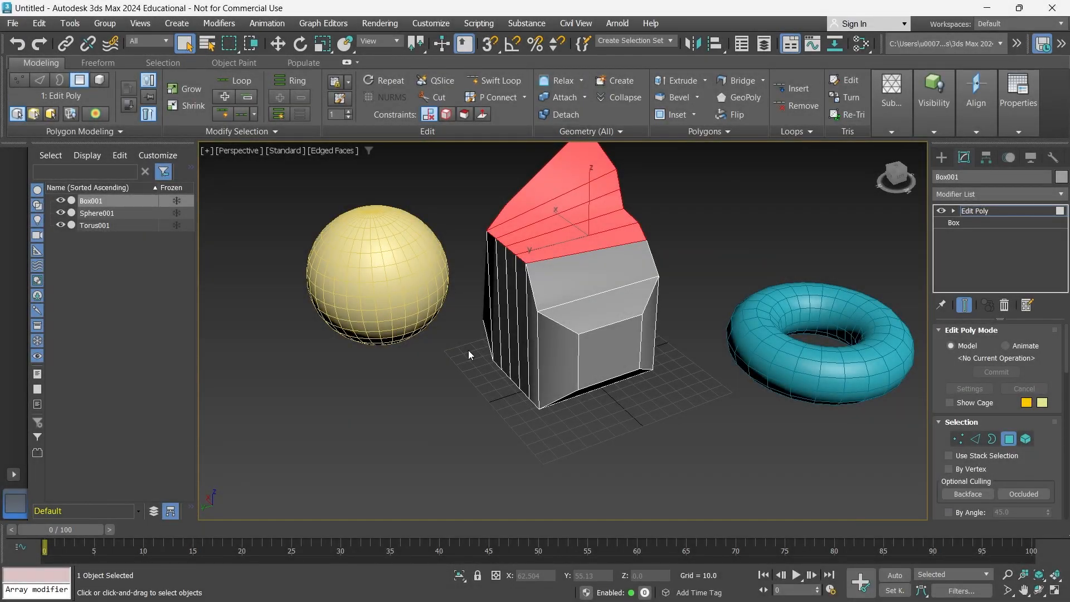
alt+middle_drag(502, 342, 537, 357)
middle_drag(536, 357, 550, 385)
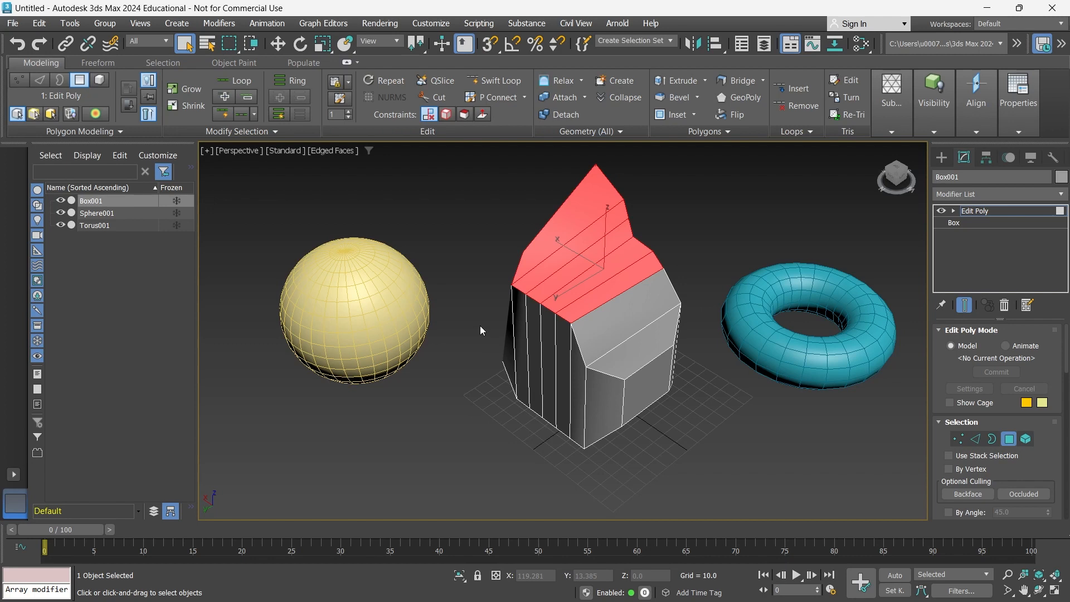
Pick the three stacked face strips, clear the selection, and return to object level.
click(369, 290)
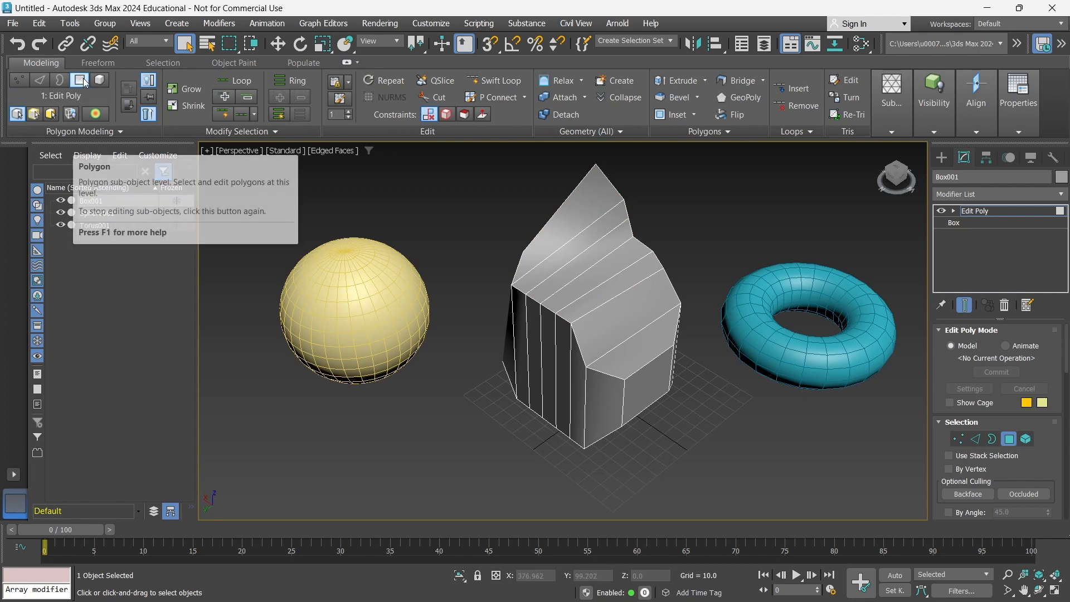
click(604, 285)
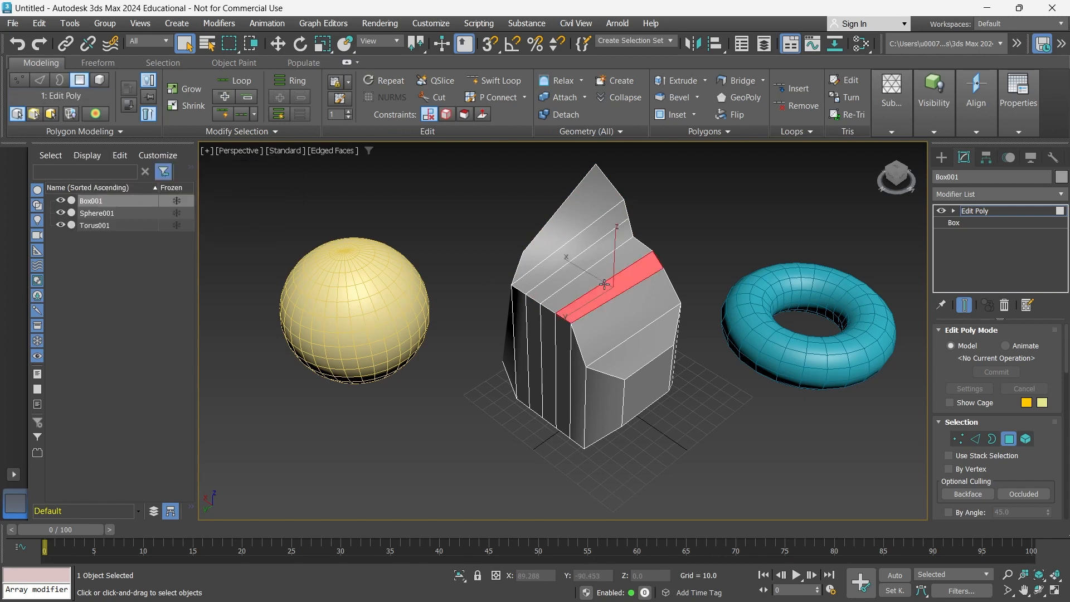
click(566, 272)
click(546, 236)
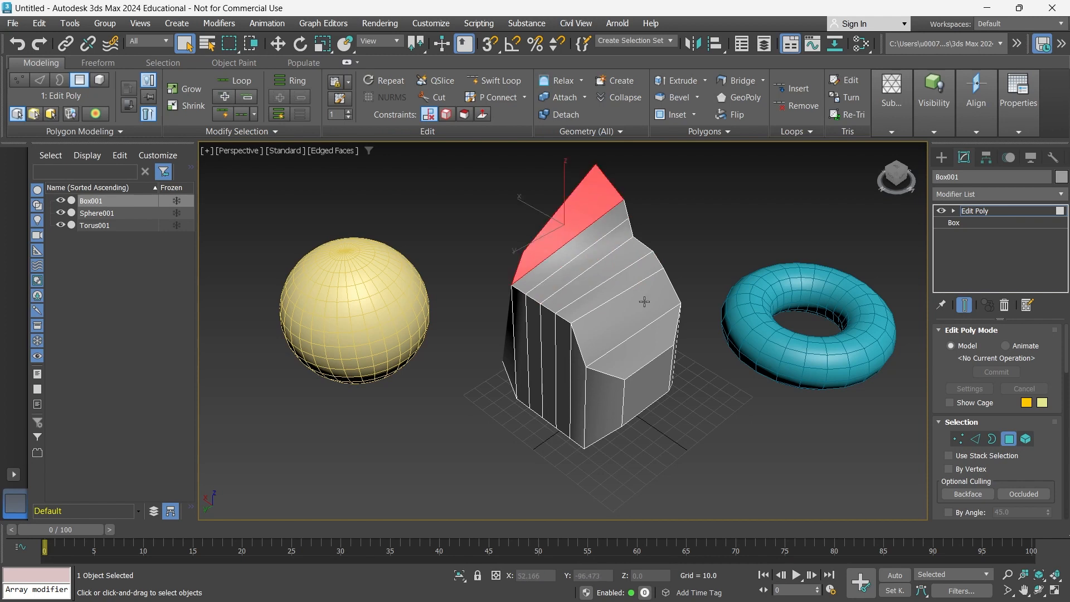
drag(785, 239, 813, 278)
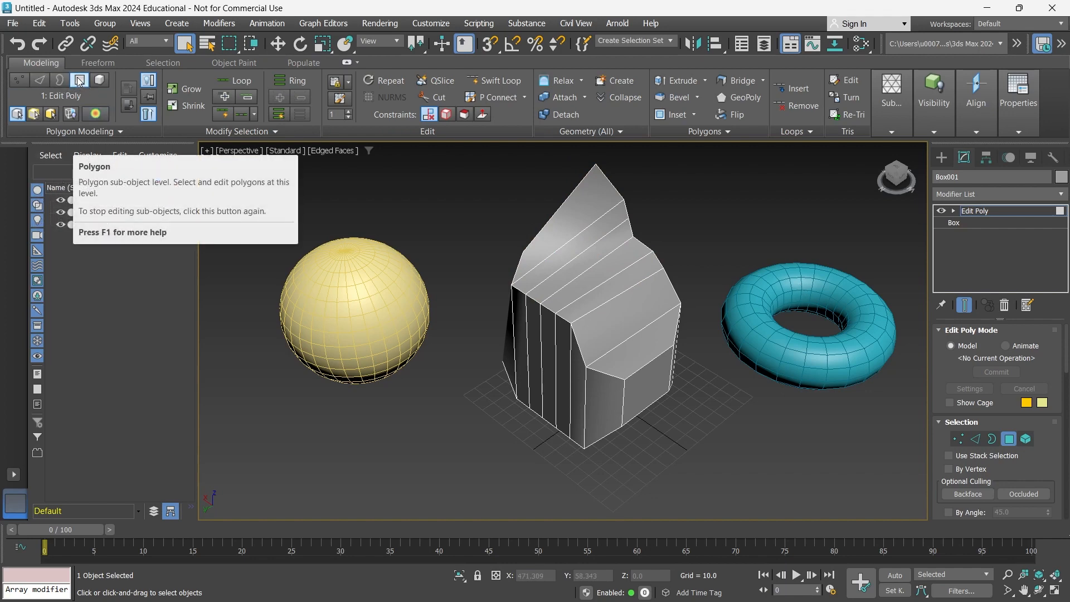
click(18, 80)
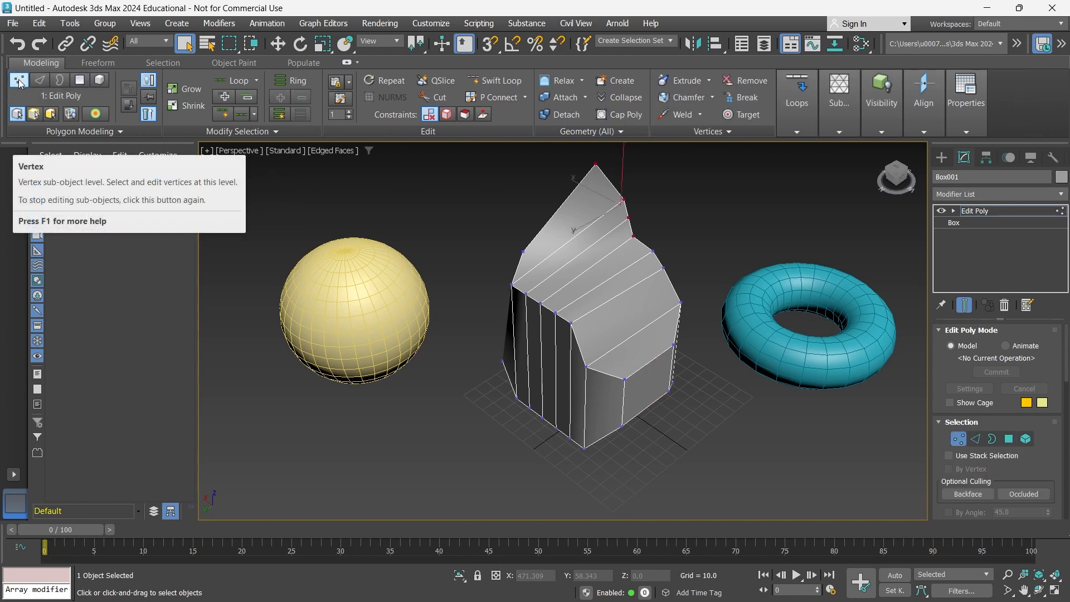
click(19, 81)
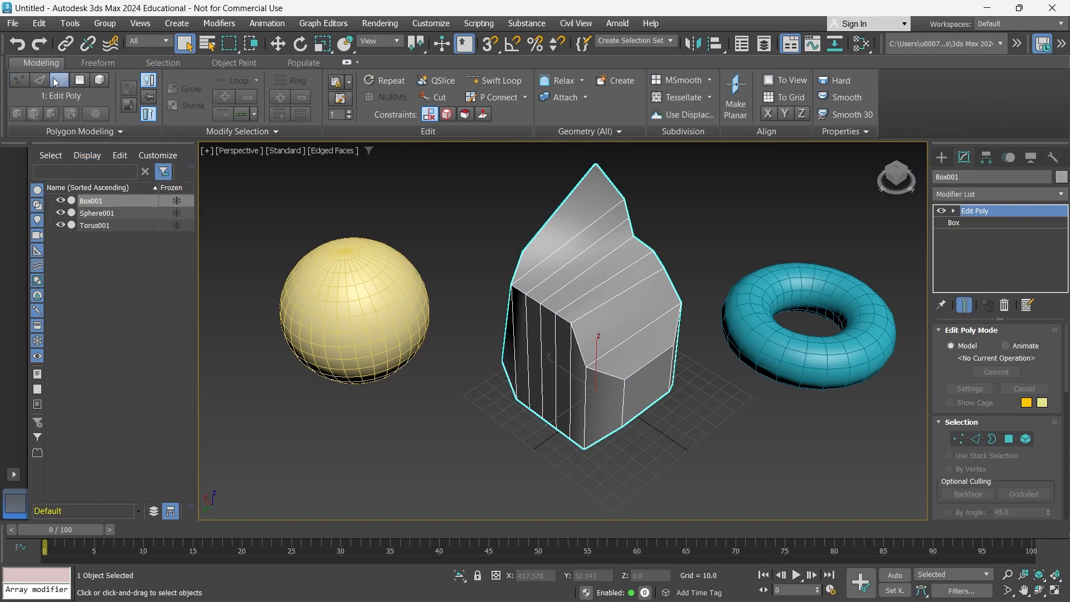
Select Sphere001 and add an Edit Poly modifier at Vertex level.
click(346, 299)
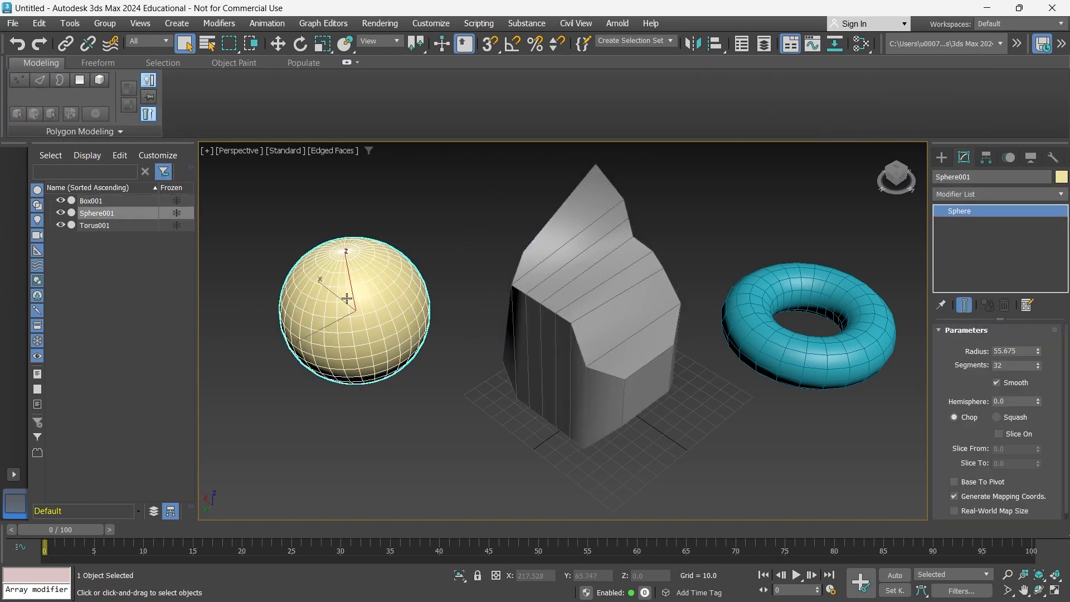
click(804, 295)
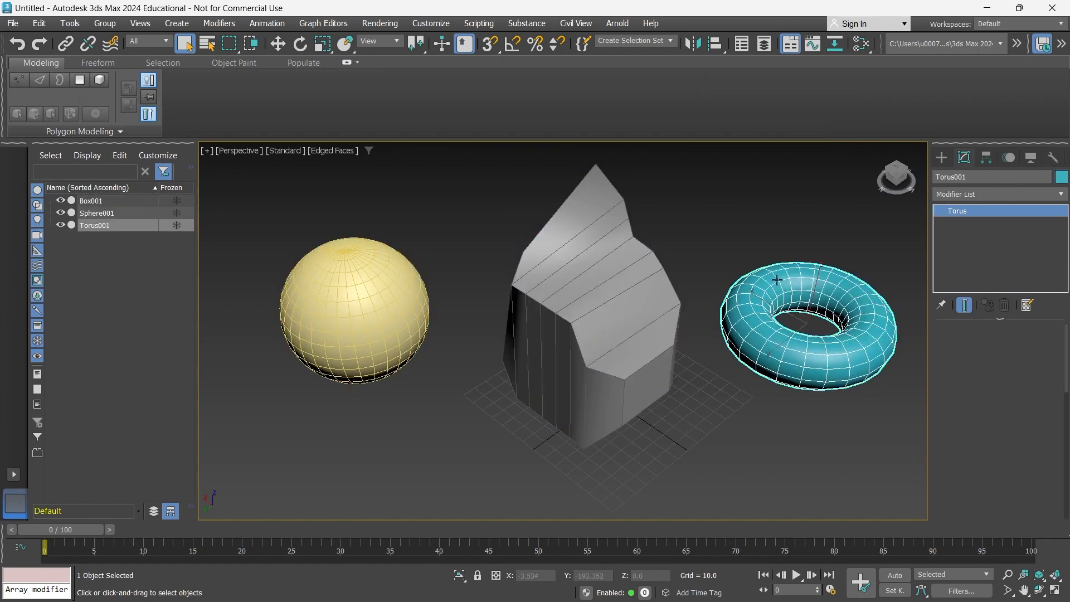
click(364, 289)
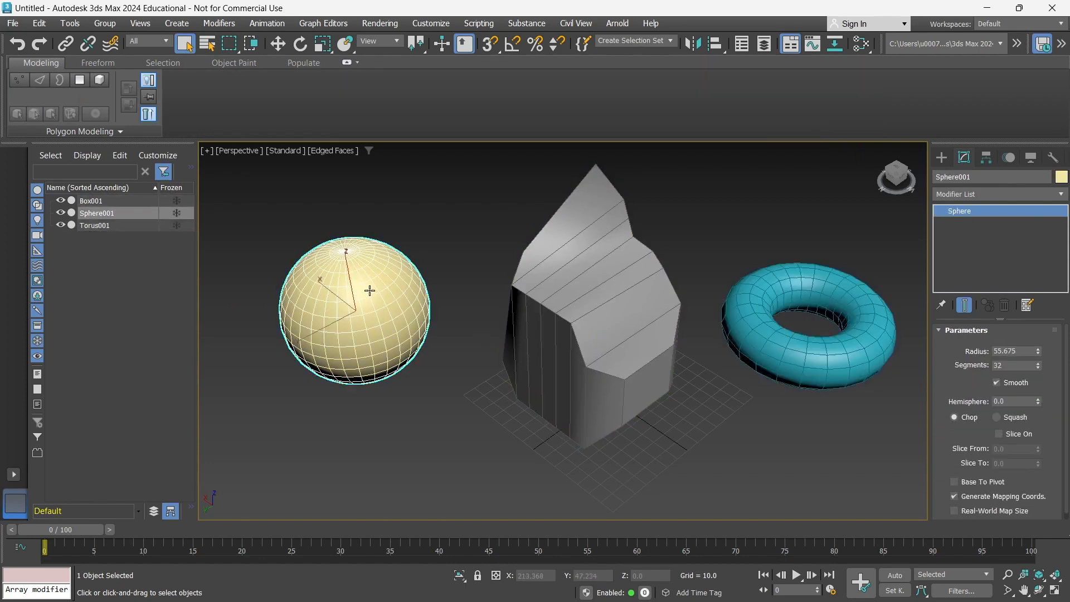
click(19, 81)
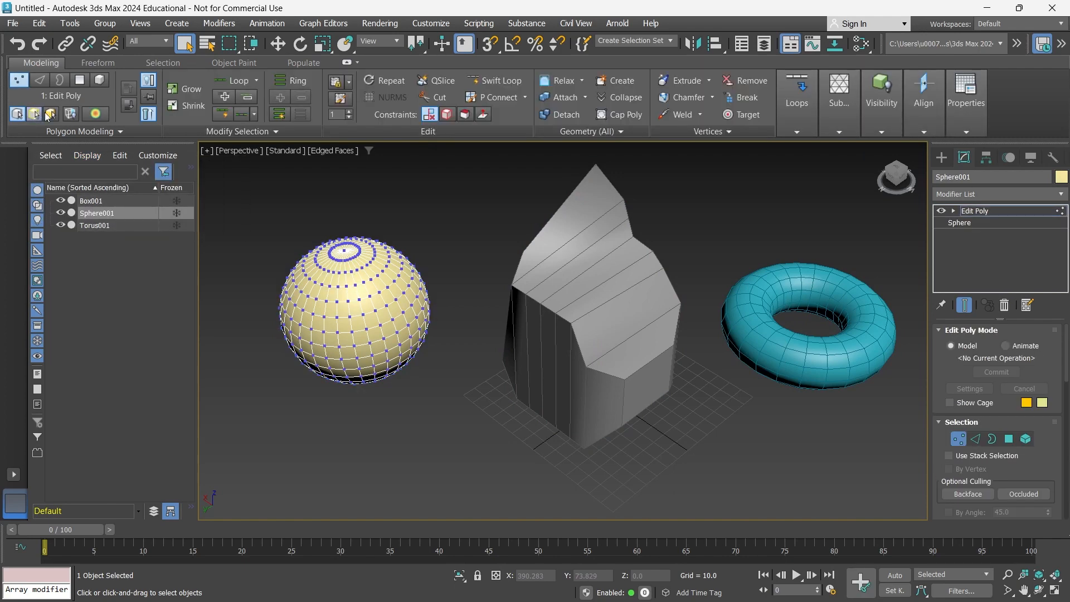
Select the sphere's top vertex ring and pull it up into a pear shape.
alt+middle_drag(291, 259, 322, 268)
drag(378, 238, 348, 197)
key(w)
key(q)
alt+middle_drag(348, 197, 360, 255)
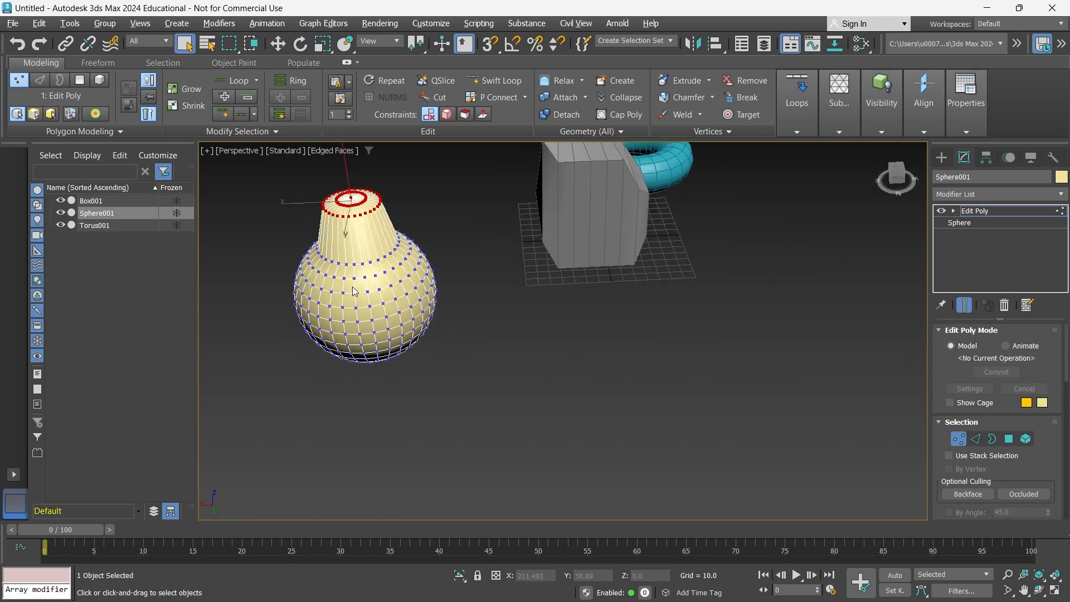
alt+middle_drag(355, 292, 374, 268)
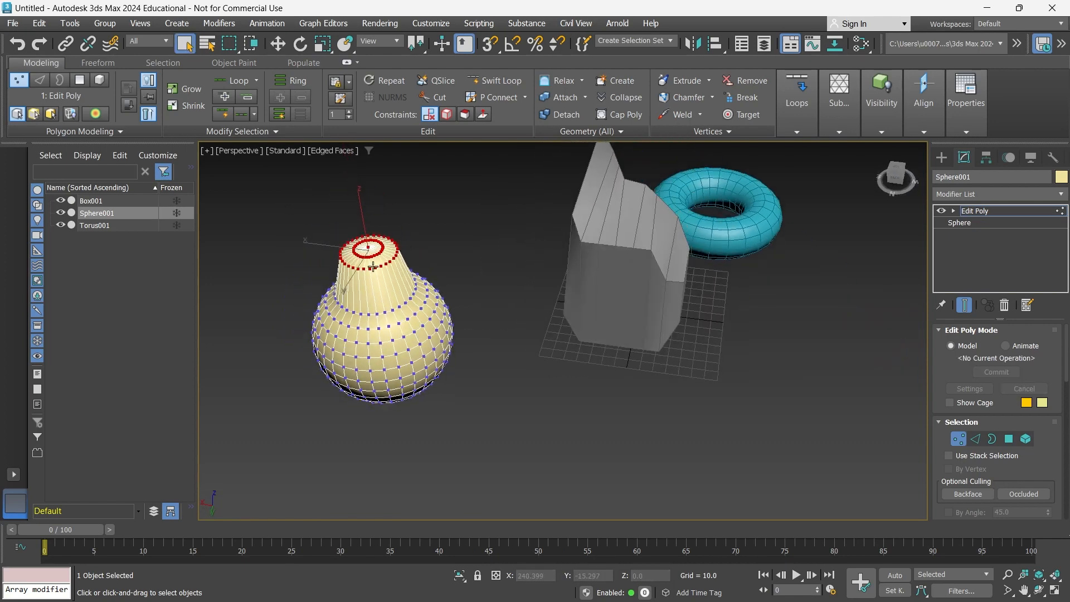
Leave vertex editing to view the whole scene, then switch the sphere to Element level.
click(18, 82)
alt+middle_drag(347, 321, 384, 372)
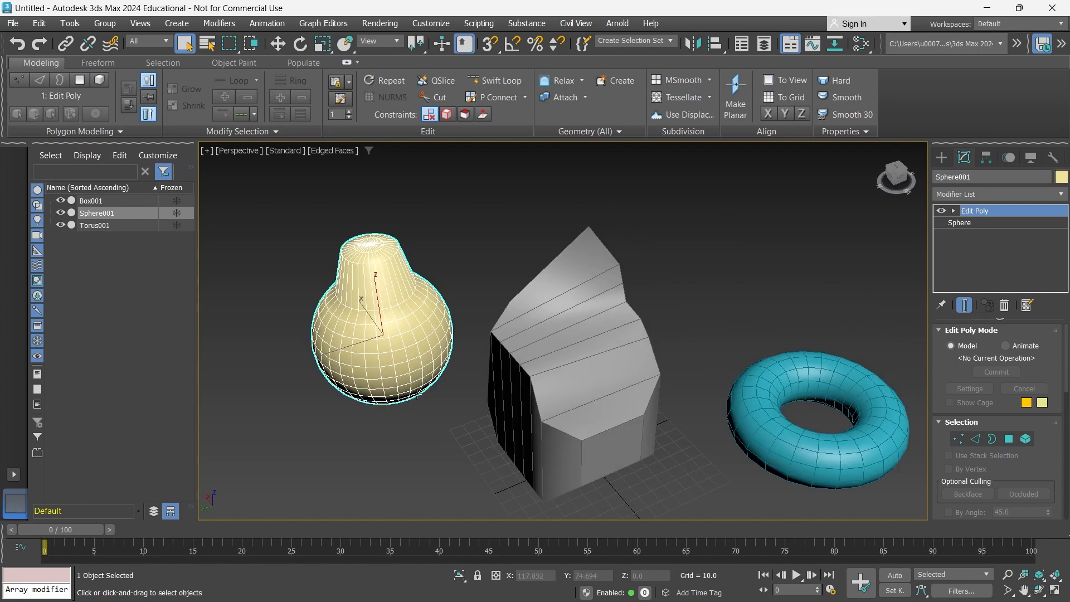
click(18, 82)
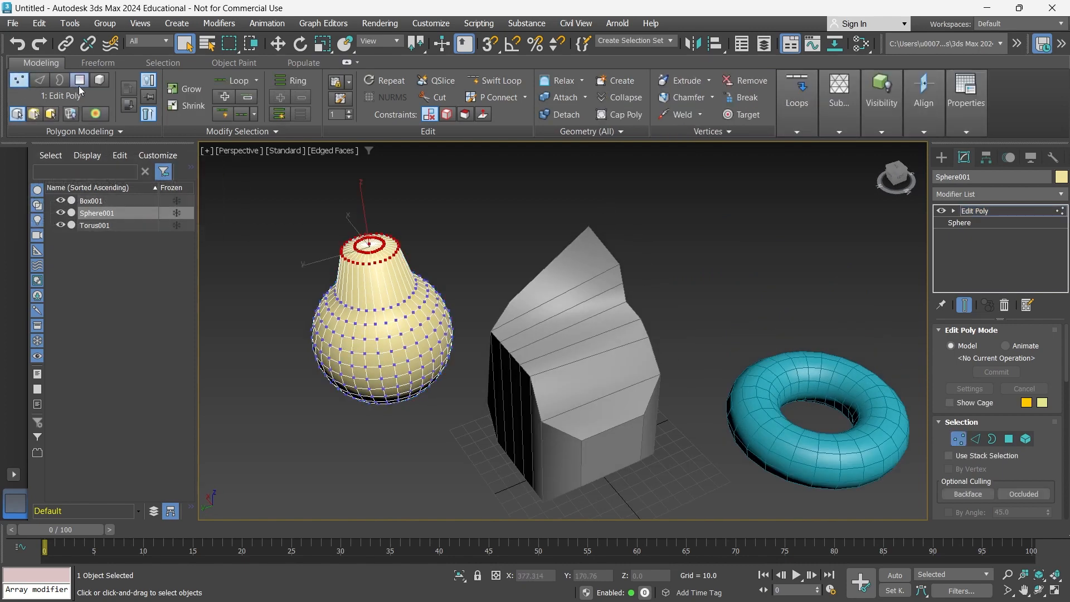
click(100, 83)
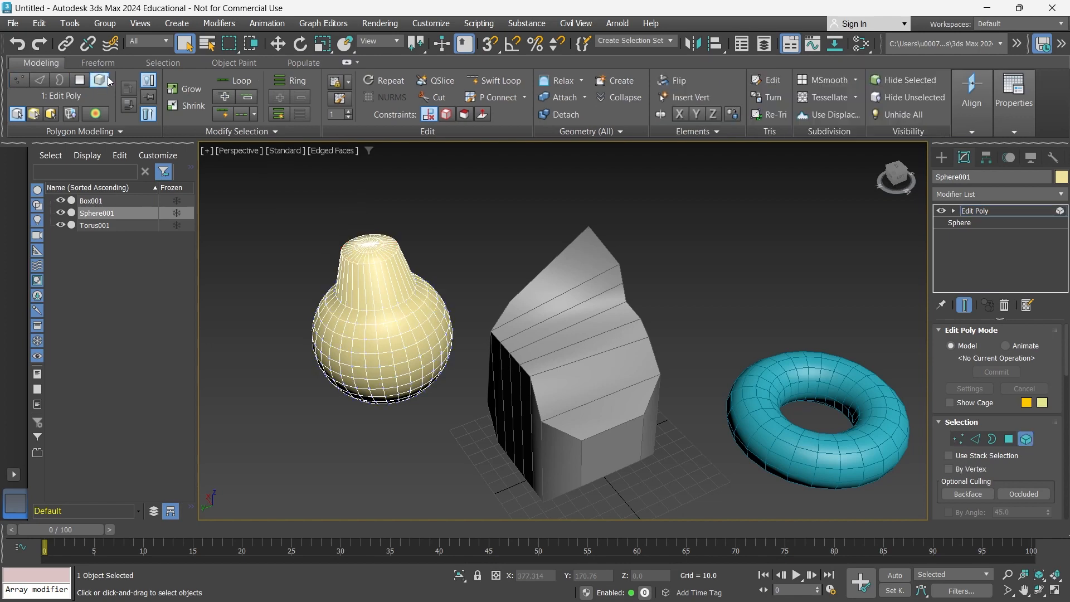
Select the pear element and drag it sideways across the scene along X.
click(358, 299)
alt+middle_drag(358, 309, 393, 356)
key(w)
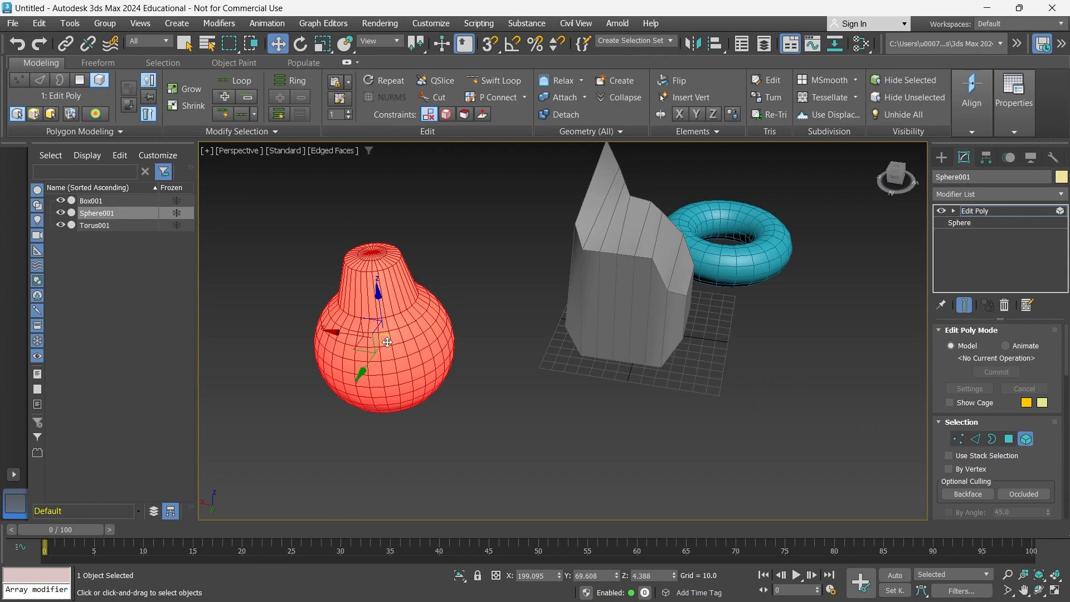
drag(387, 340, 794, 363)
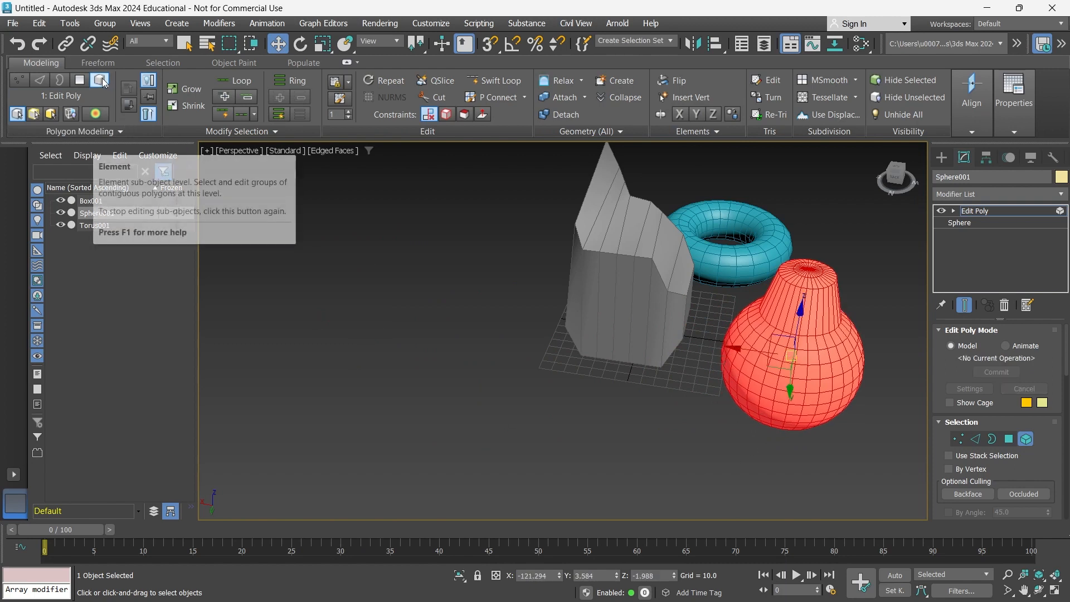
click(101, 81)
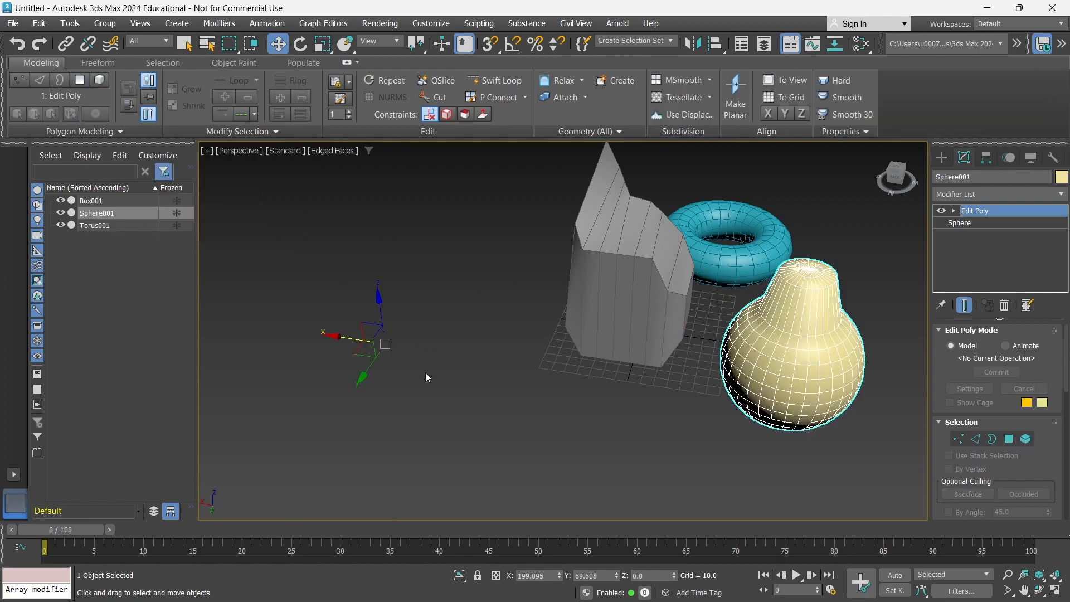
alt+middle_drag(490, 409, 506, 394)
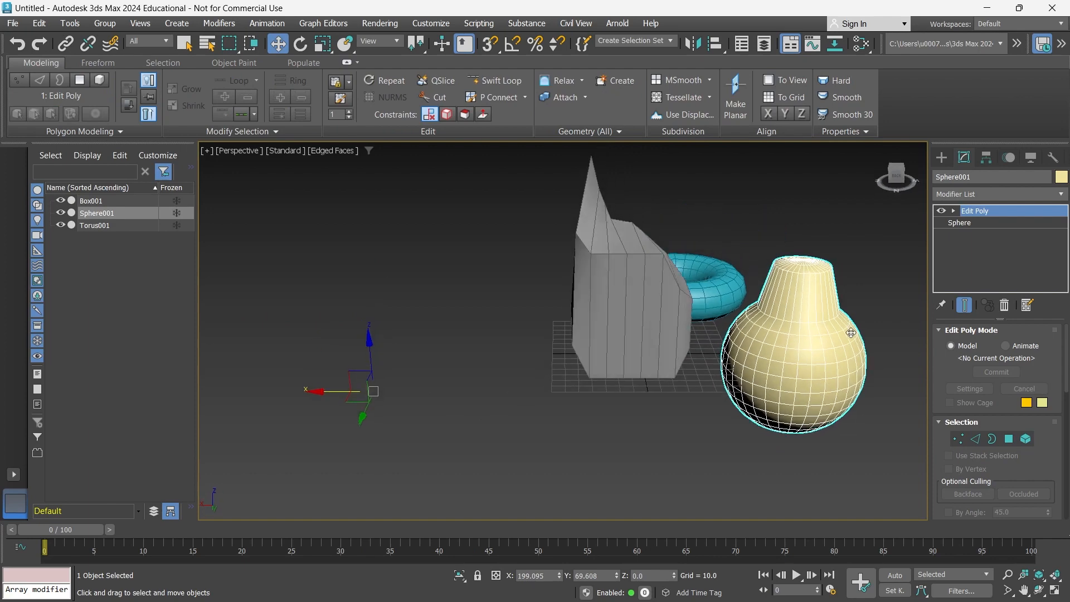
drag(339, 390, 309, 391)
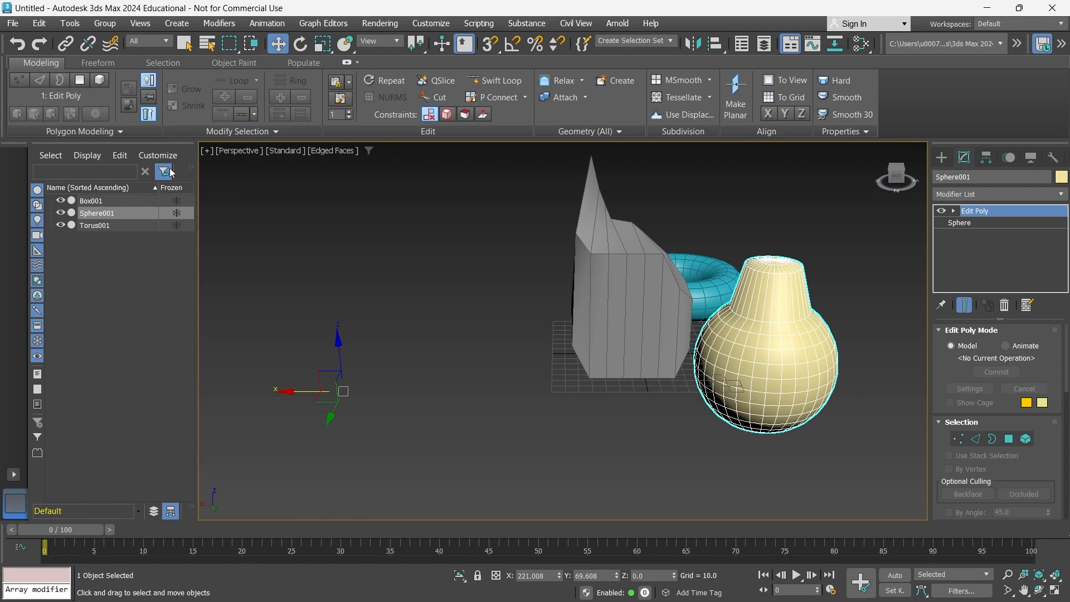
Reselect the pear and move it along X to sit beside the torus.
click(100, 79)
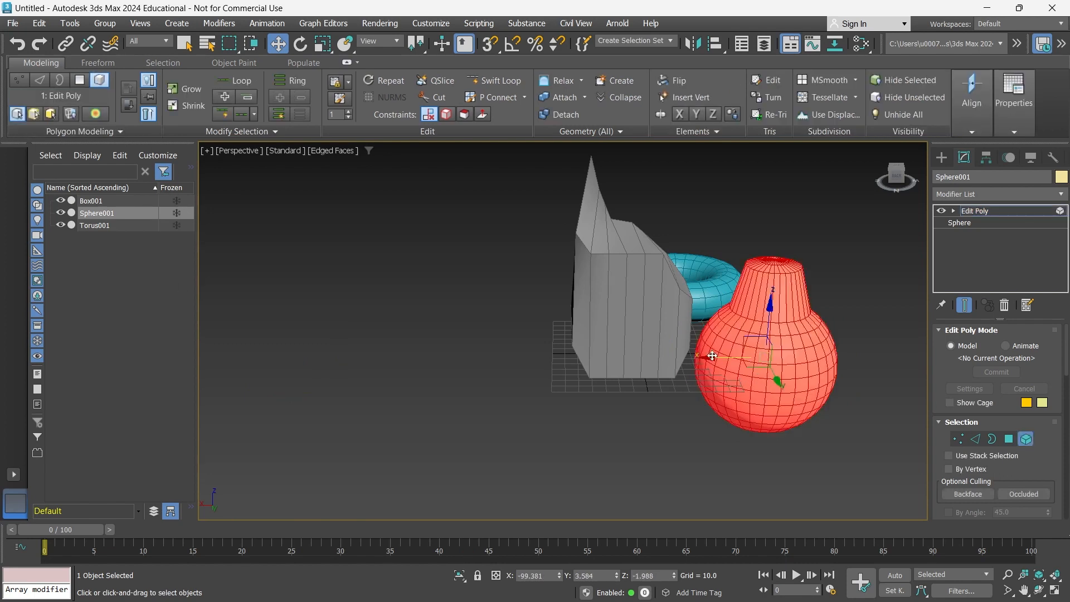
drag(719, 356, 291, 357)
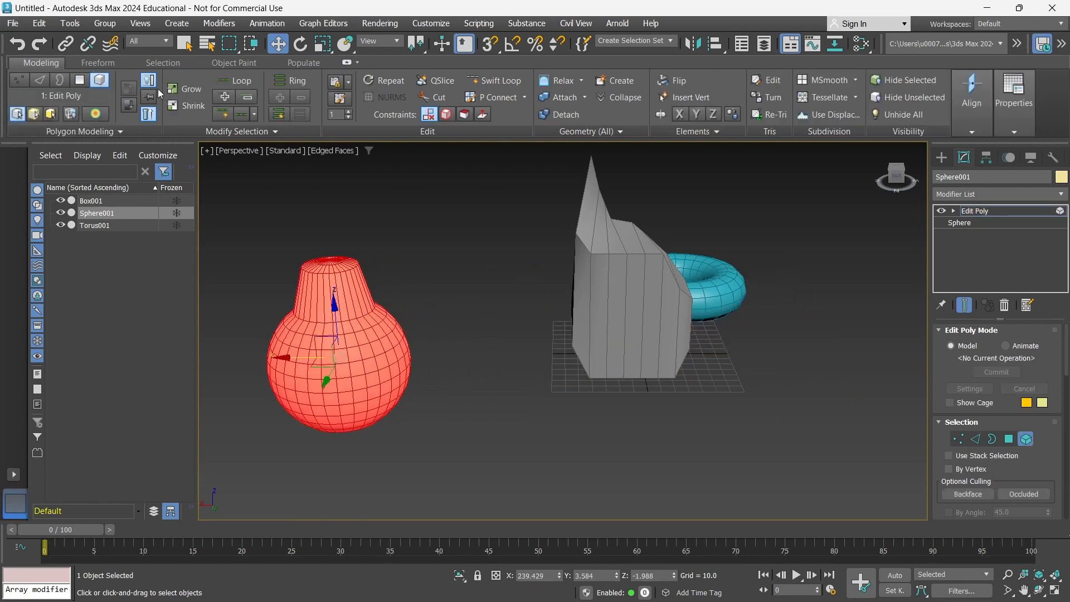
click(104, 80)
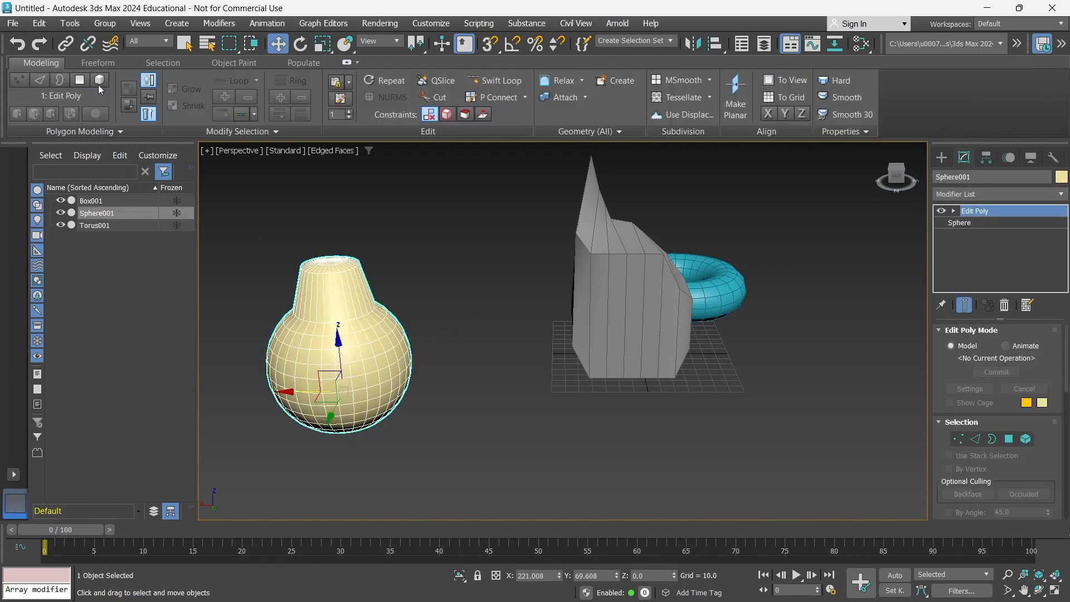
click(101, 81)
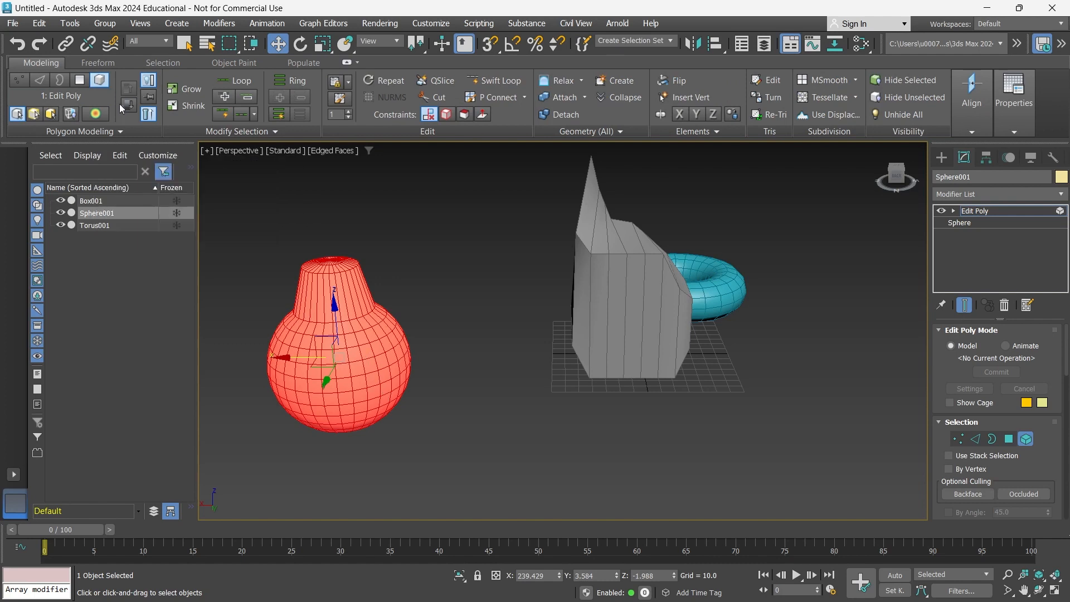
click(79, 84)
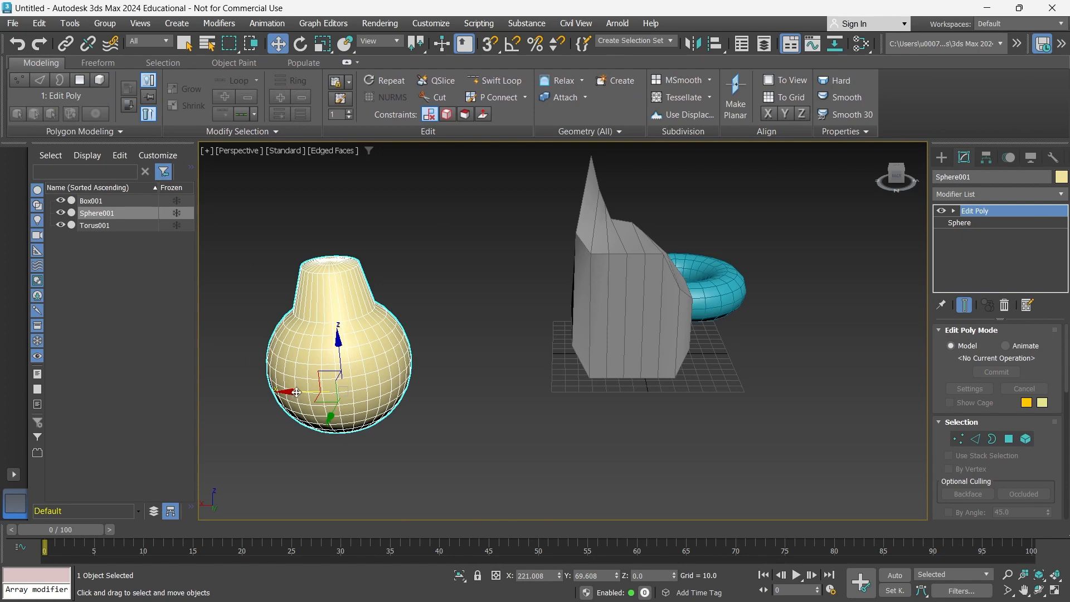
drag(296, 393, 795, 350)
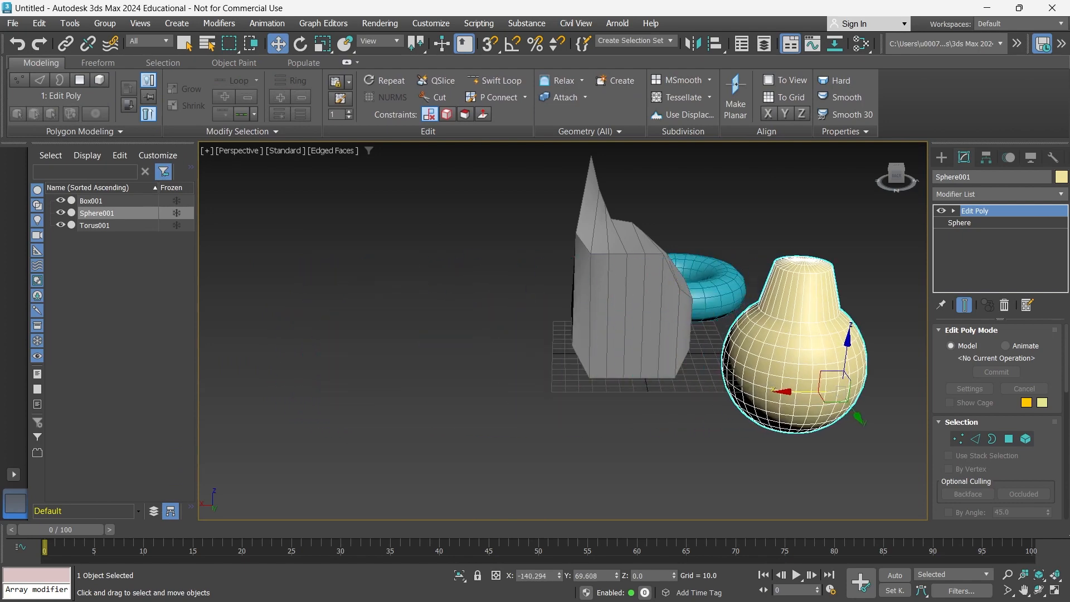